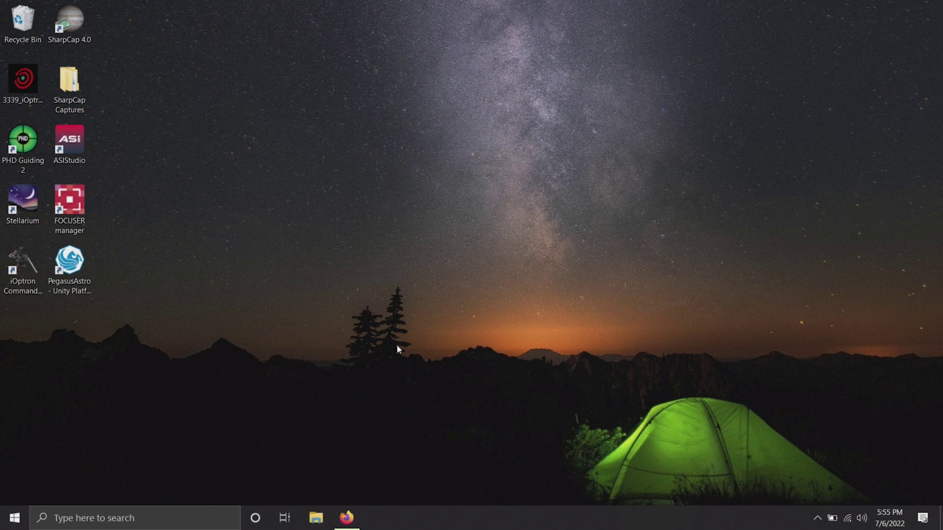
- Search the web for ascom in Firefox and open the ASCOM - Standards for Astronomy site
click(346, 518)
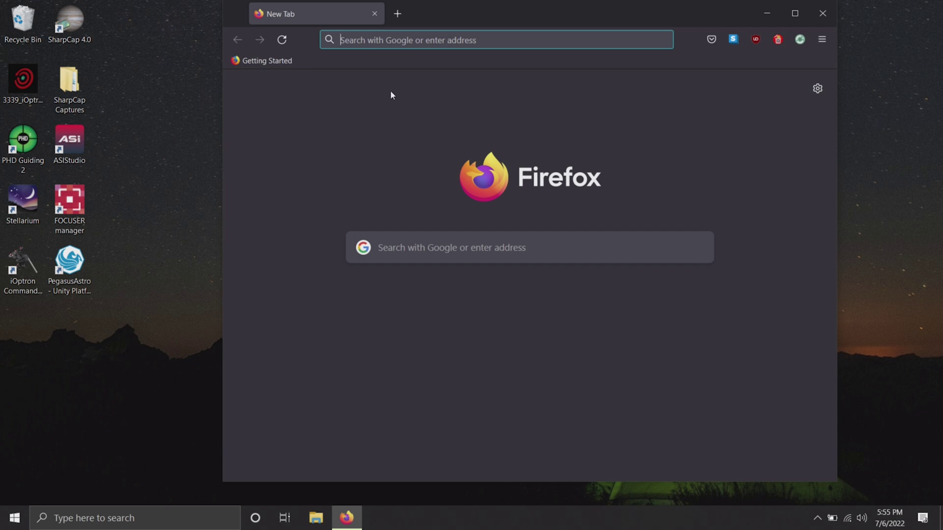
click(450, 253)
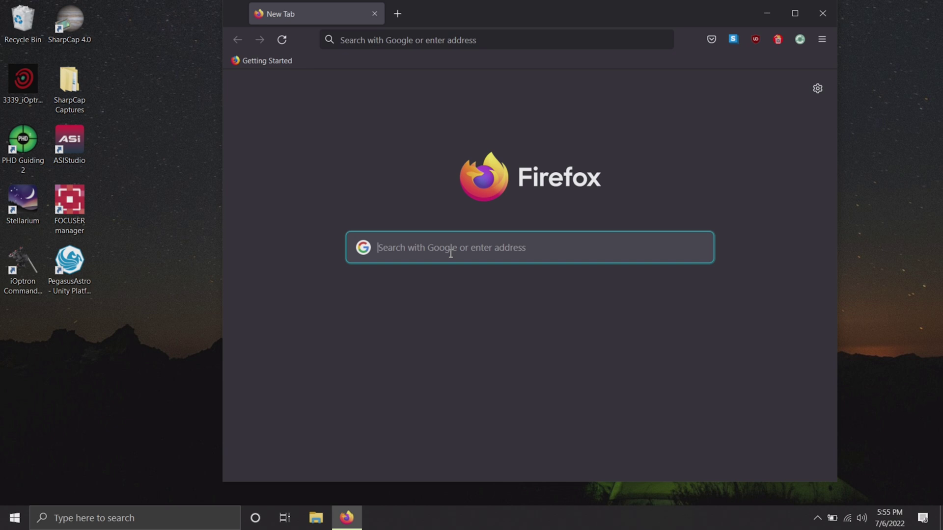
text(as)
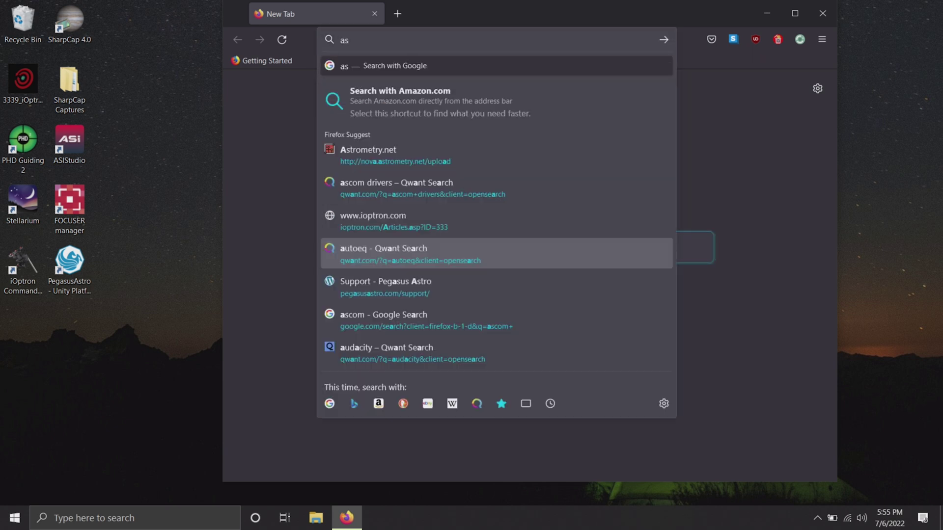
text(com)
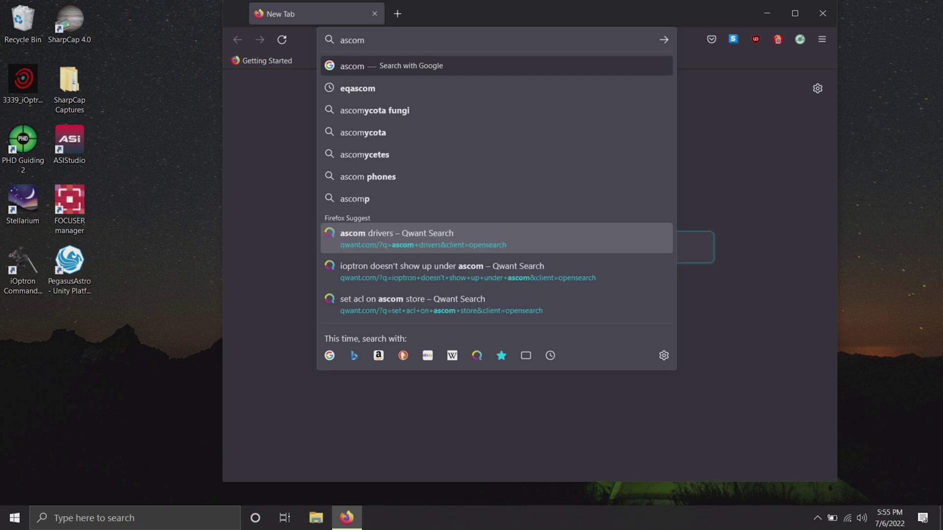
key(Return)
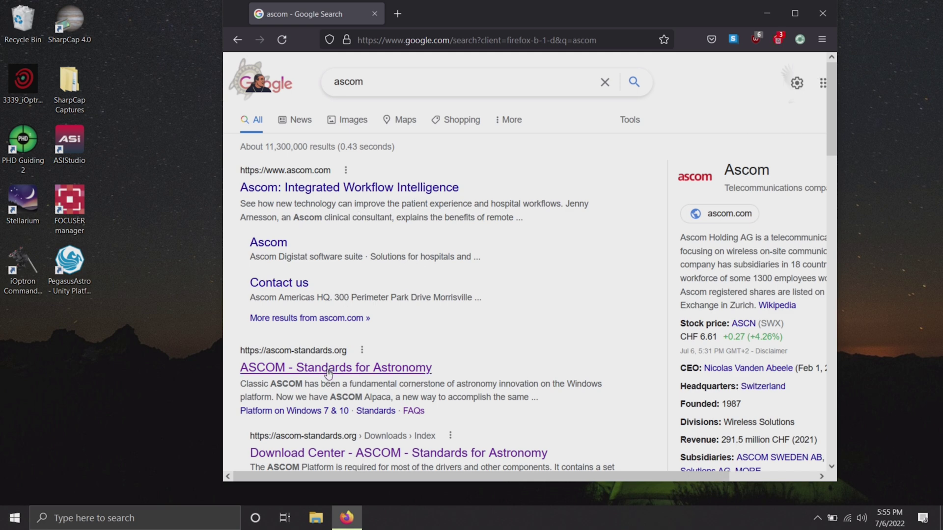
click(300, 372)
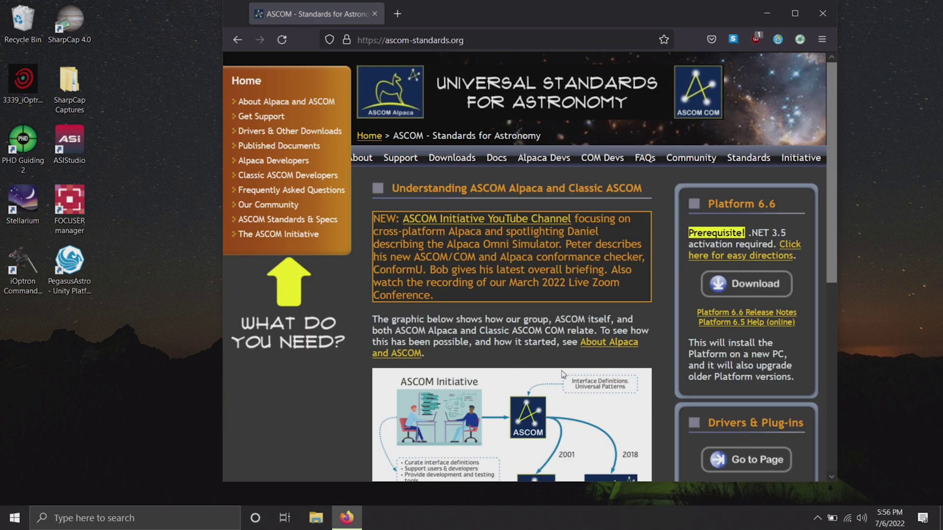
- Download the ASCOM Platform 6.6 installer from the site's Download Center
click(452, 158)
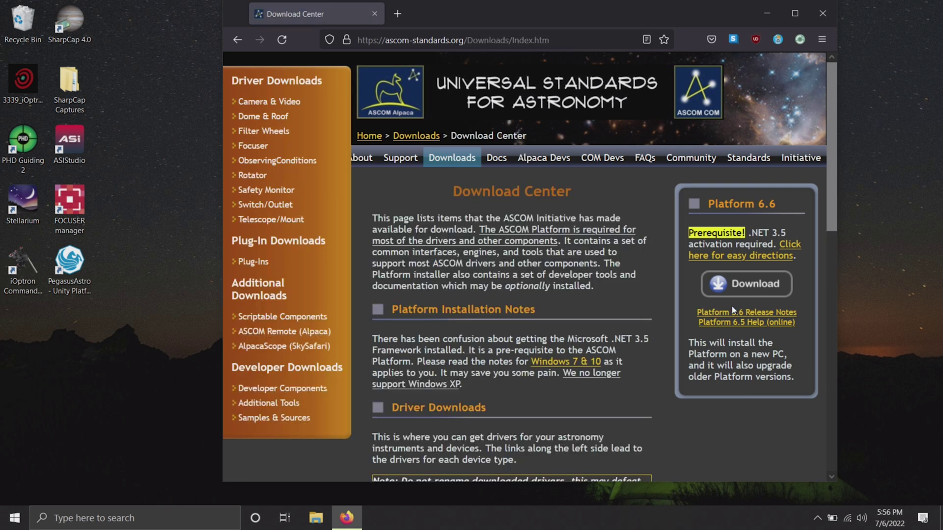
click(750, 289)
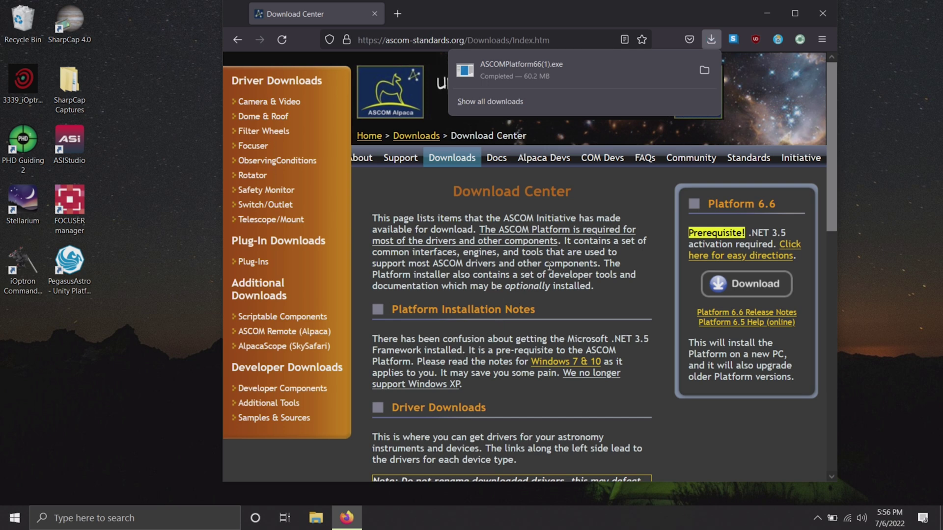
click(450, 10)
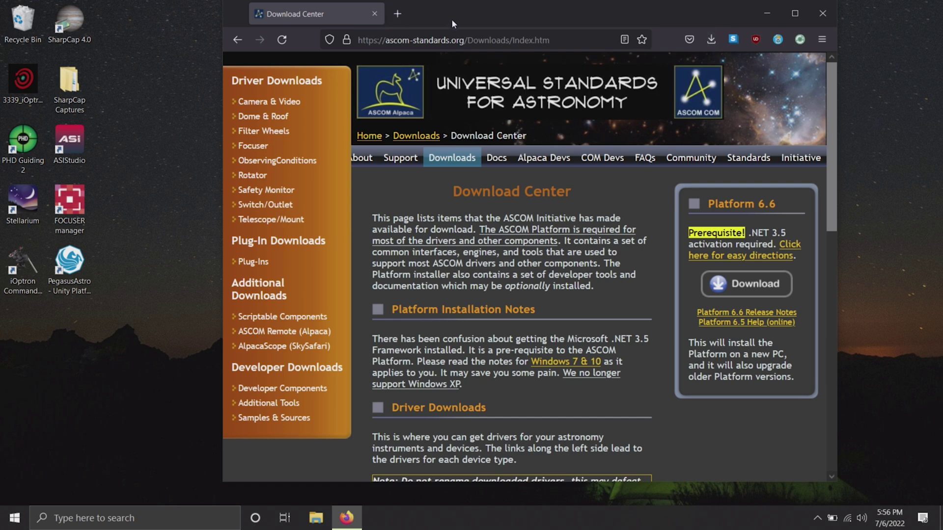
- Search the web for eqascom in a new browser tab and open the SourceForge result for browsing EQMOD's EQASCOM files
click(398, 15)
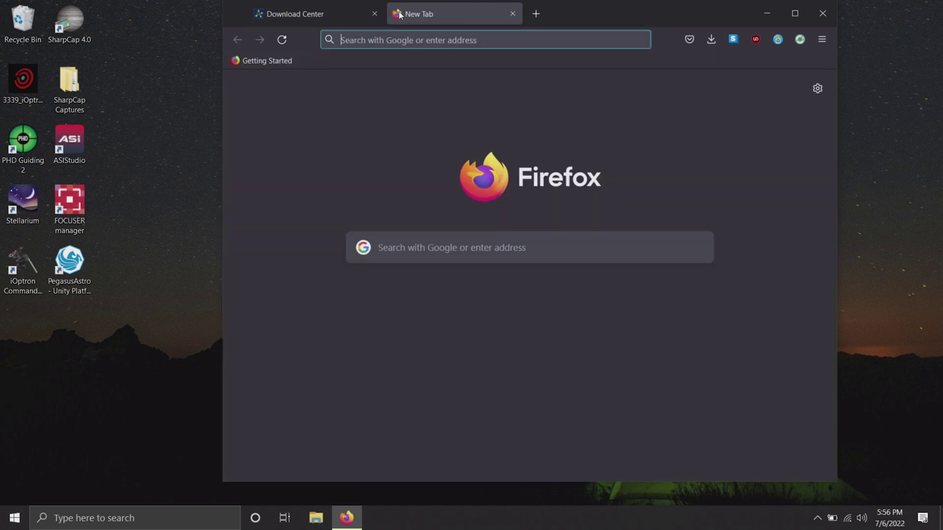
click(405, 252)
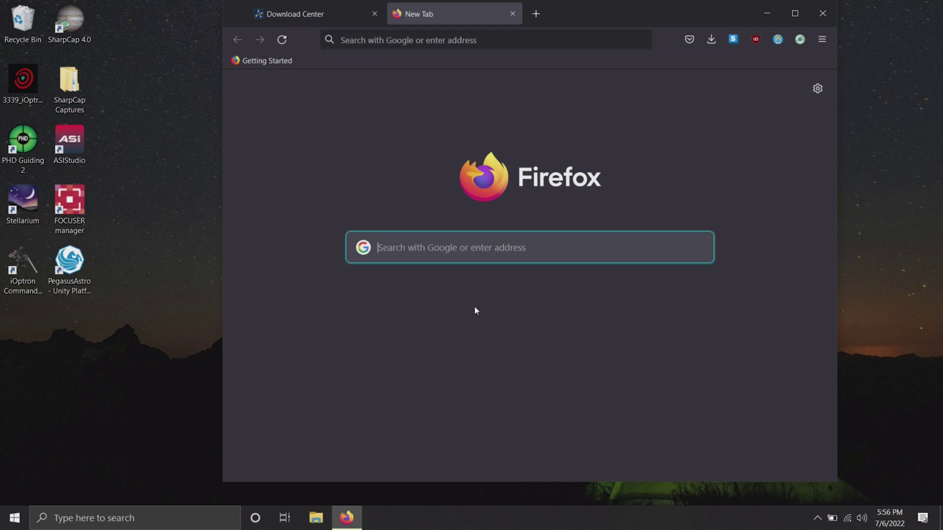
text(eq)
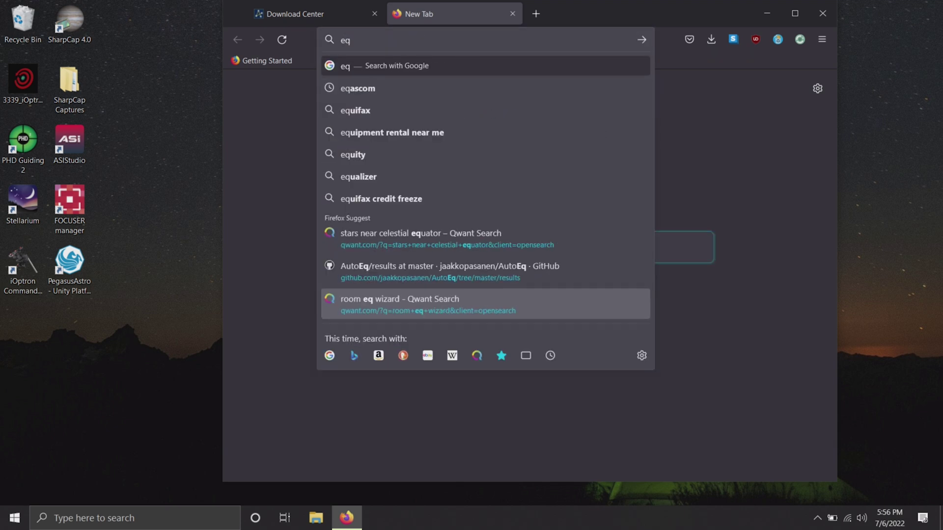
text(ascom)
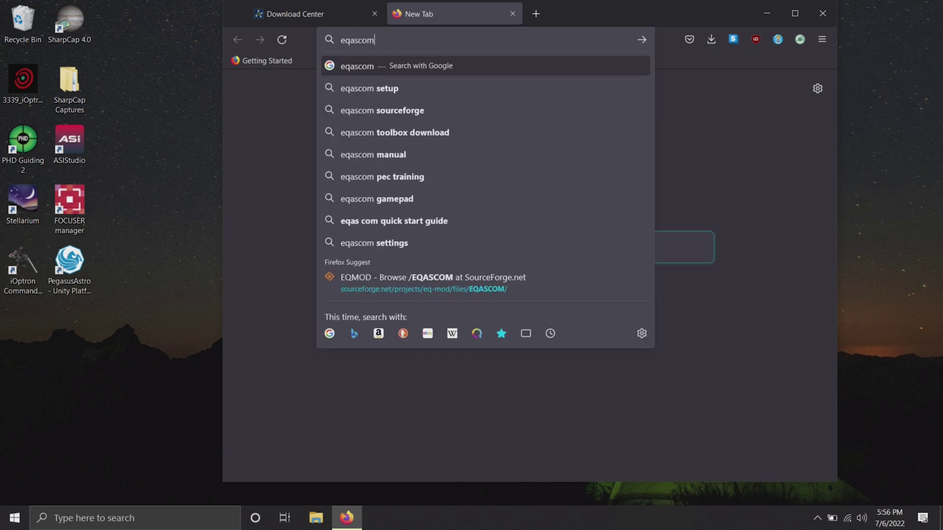
key(Return)
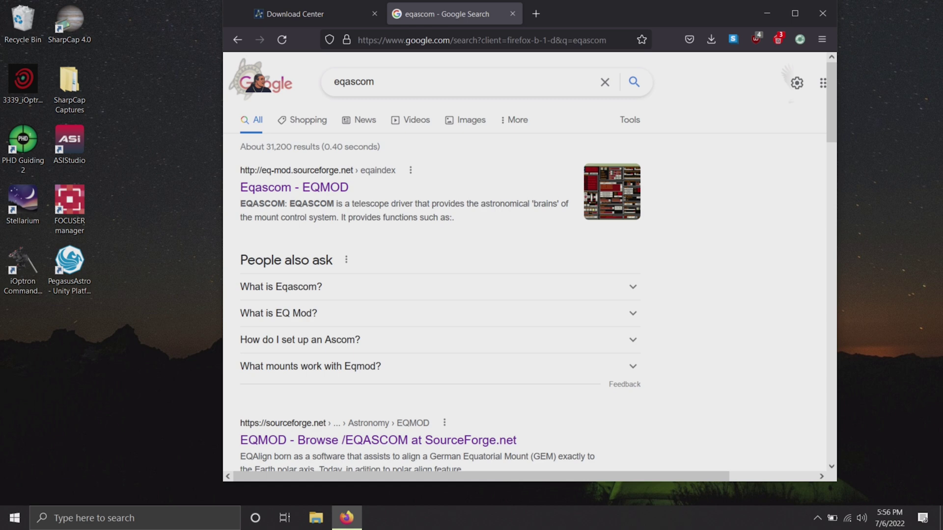
scroll(470, 193, down, 3)
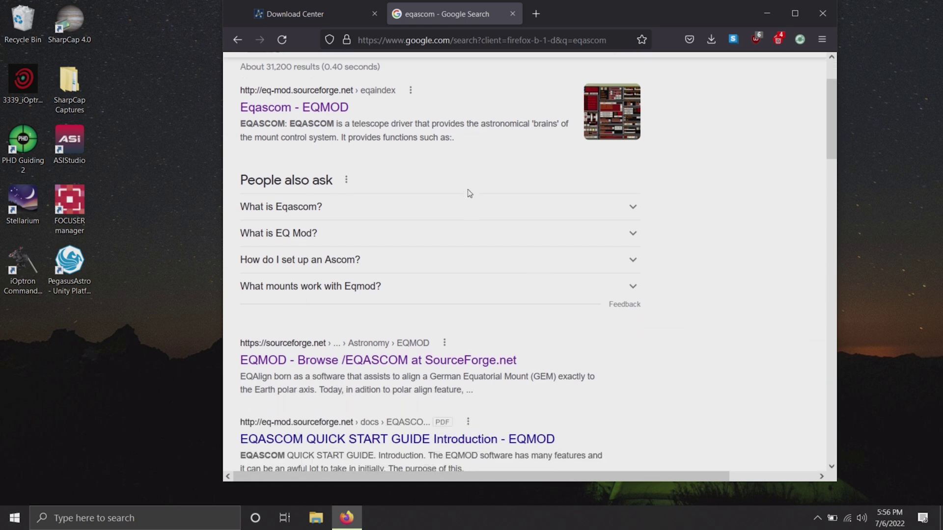
scroll(469, 195, up, 1)
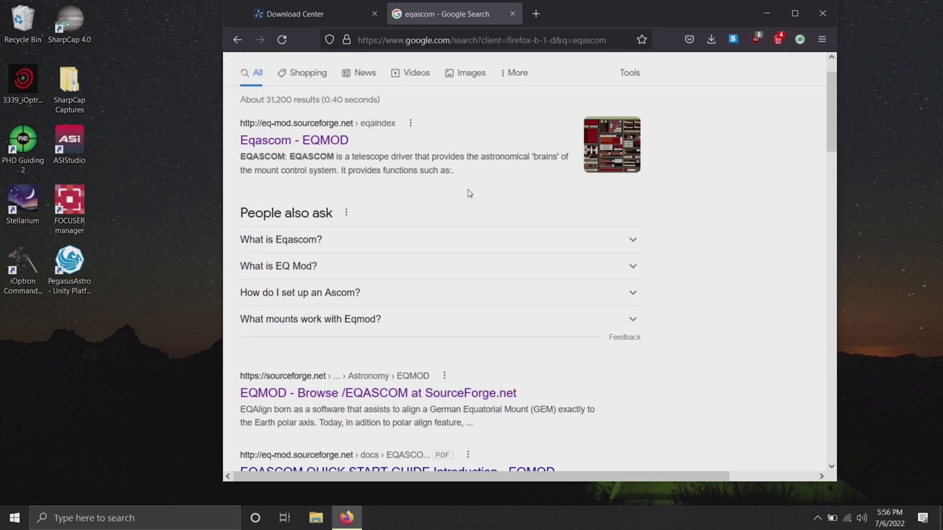
scroll(468, 190, down, 1)
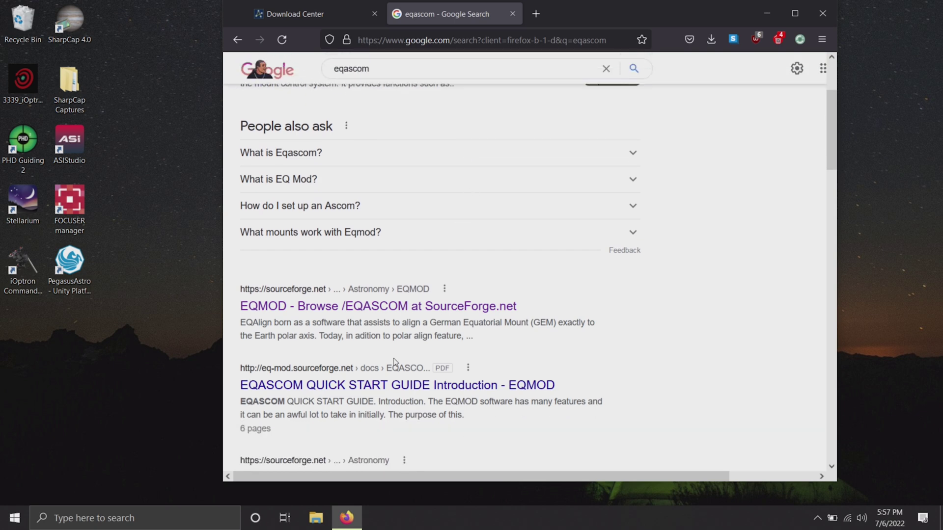
click(415, 308)
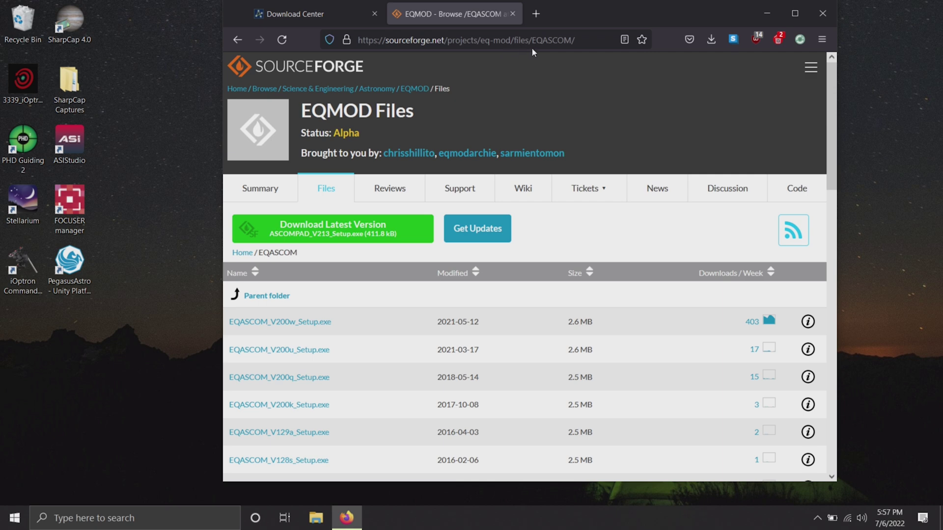
- Browse the EQMOD project's parent folder, return to the EQASCOM folder and download EQASCOM_V200w_Setup.exe
click(265, 295)
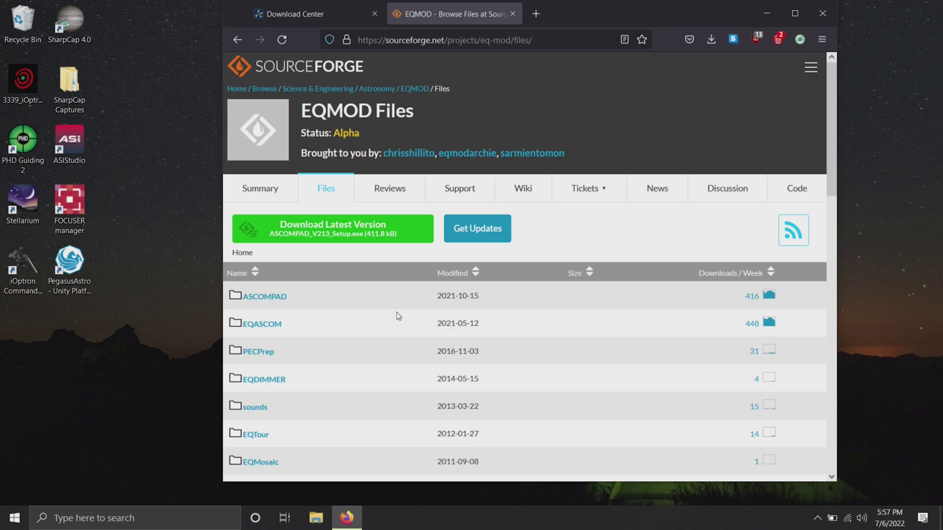
scroll(392, 312, down, 3)
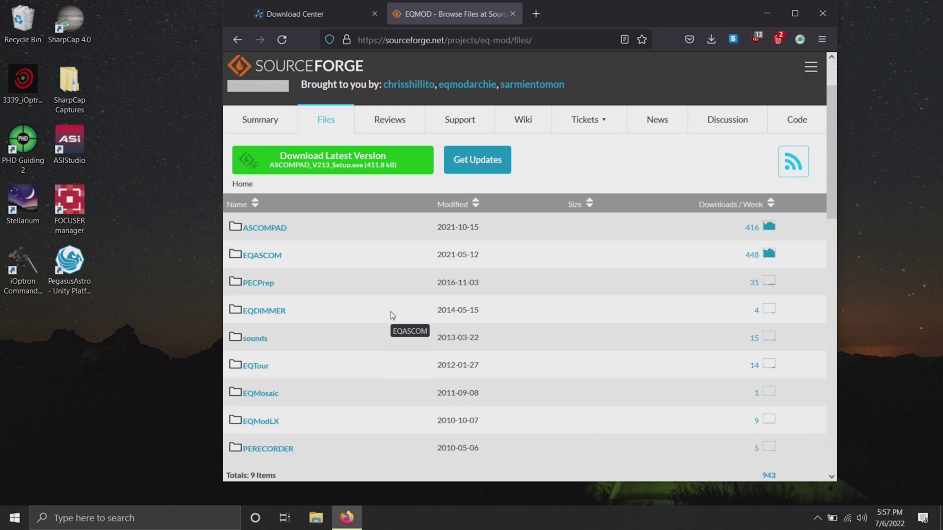
scroll(391, 312, up, 3)
scroll(392, 312, down, 2)
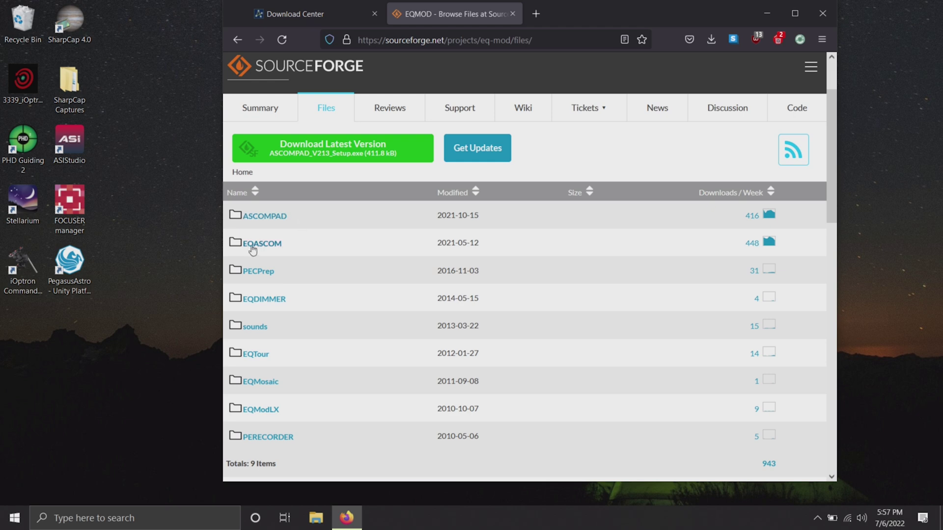
click(268, 246)
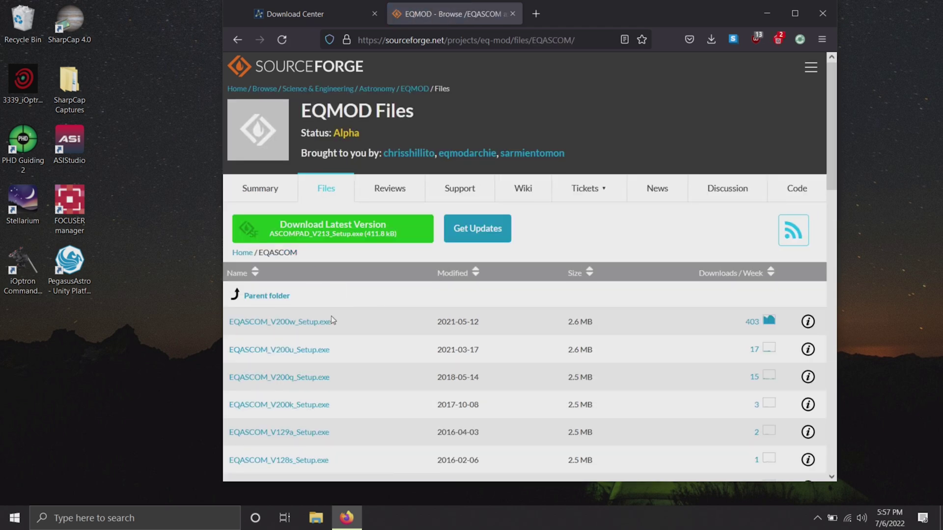
click(292, 325)
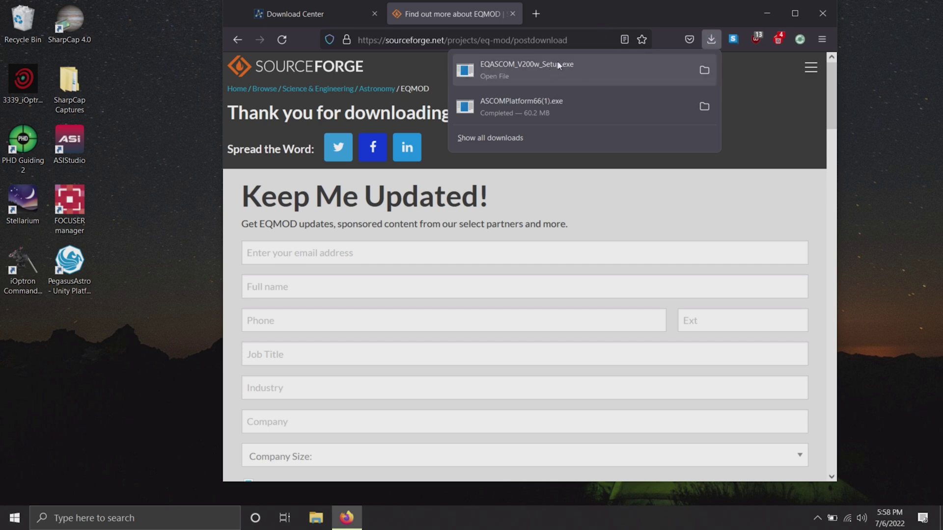
- Run EQASCOM_V200w_Setup.exe, allow it to make changes, and install the driver with the source files task enabled
click(524, 66)
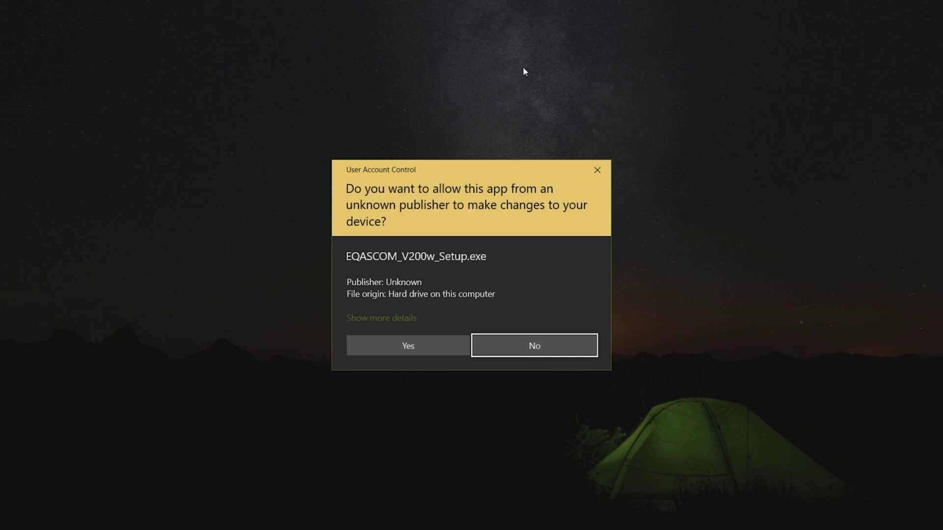
click(428, 351)
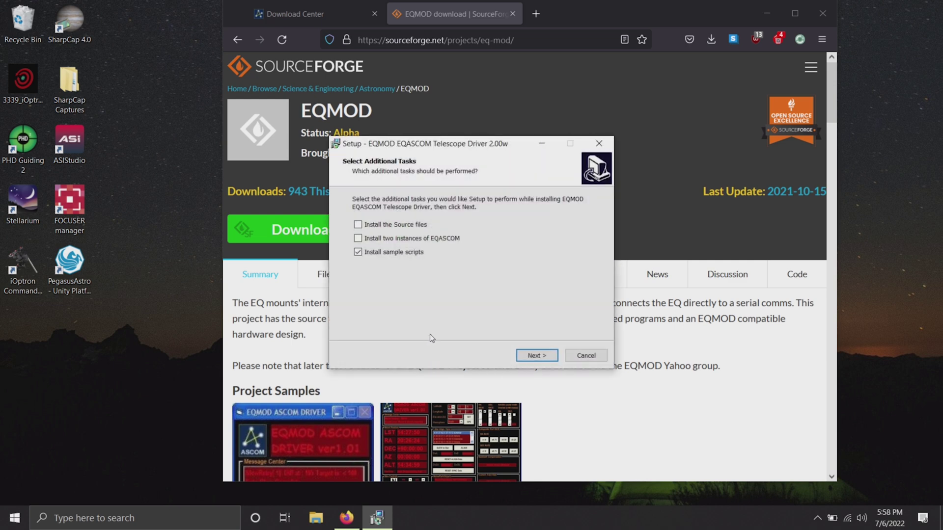
click(392, 228)
click(536, 356)
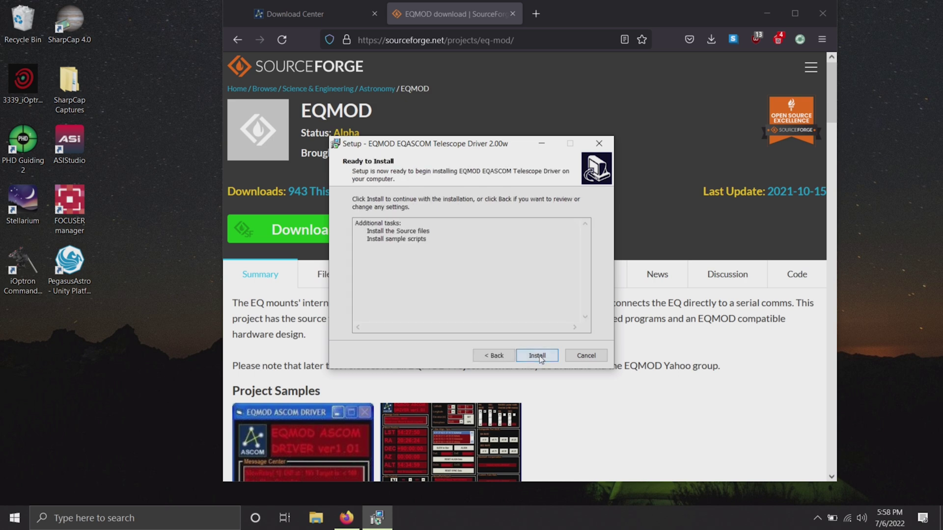
click(540, 356)
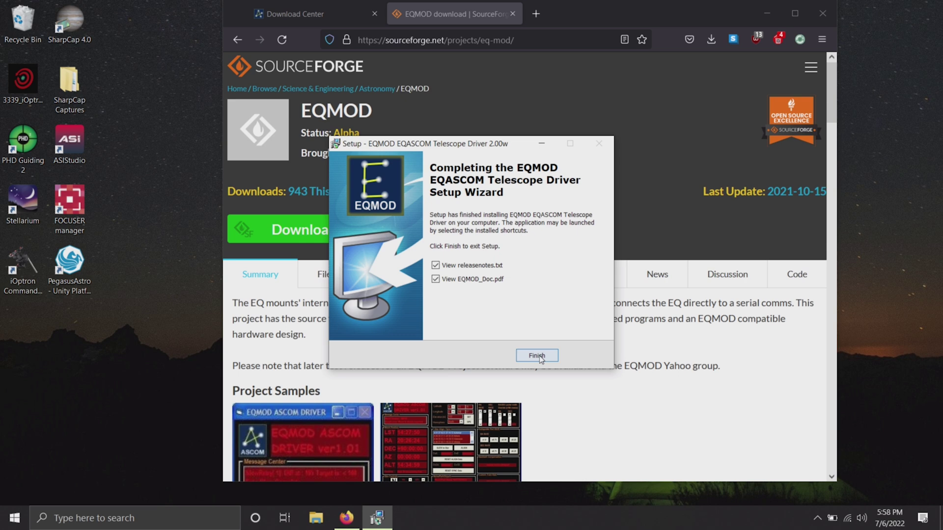
- Toggle the View releasenotes.txt and View EQMOD_Doc.pdf options on the setup wizard's completion page
click(455, 269)
click(449, 280)
click(462, 279)
click(469, 269)
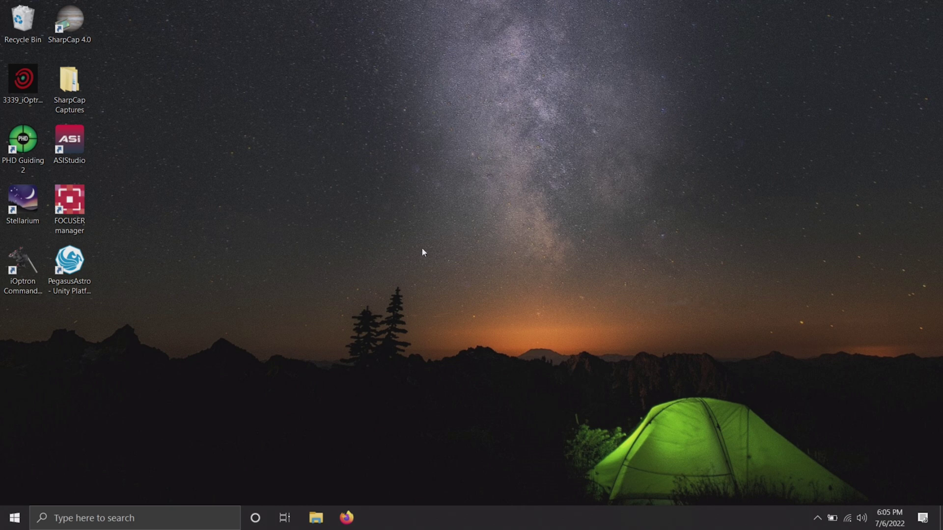
- Open Device Manager and expand Ports (COM & LPT) to check the COM number of the Prolific PL2303GL USB Serial port
click(129, 524)
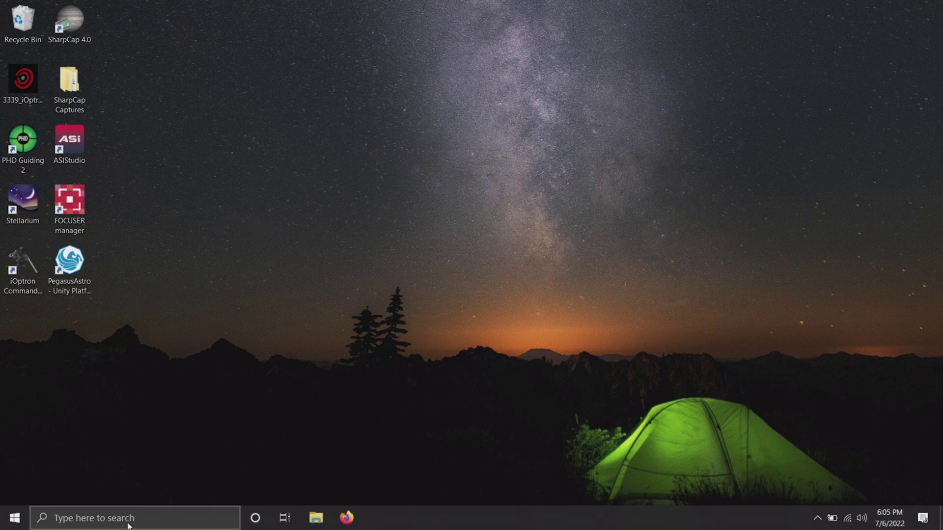
text(devi)
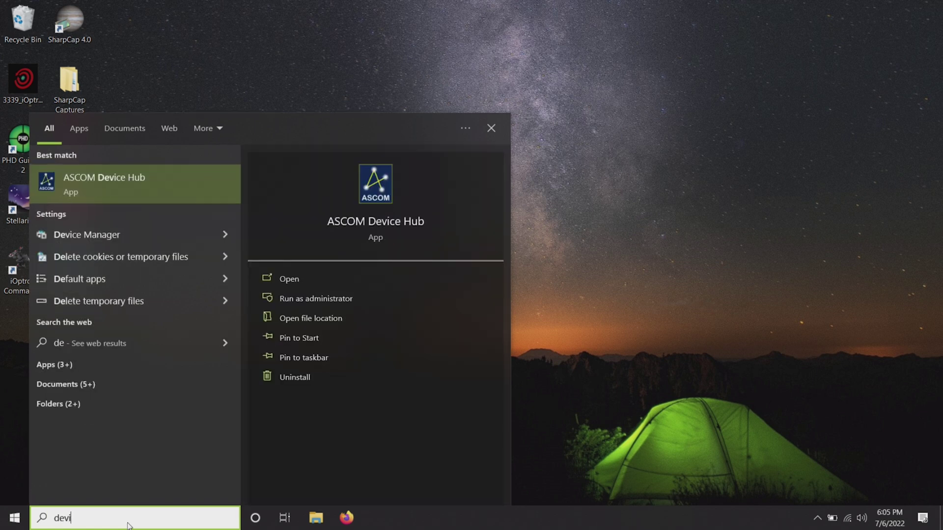
text(ce manager)
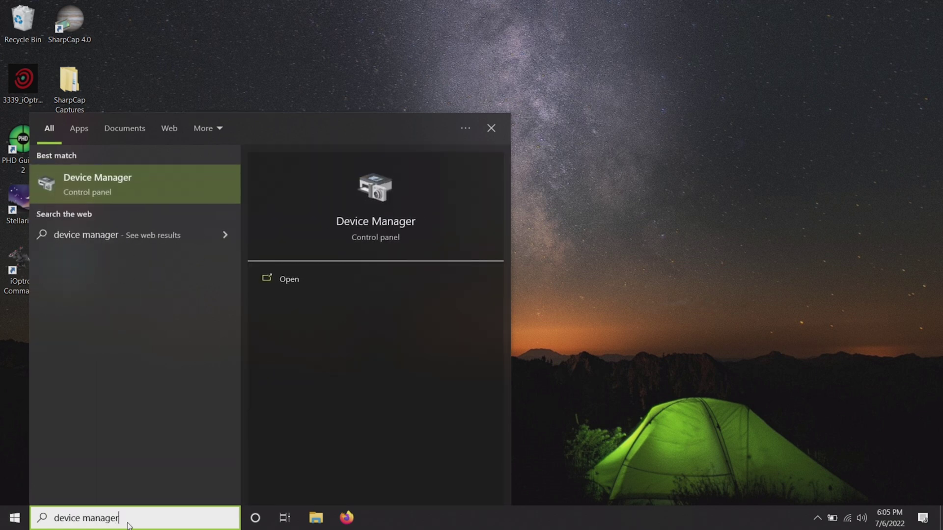
key(Return)
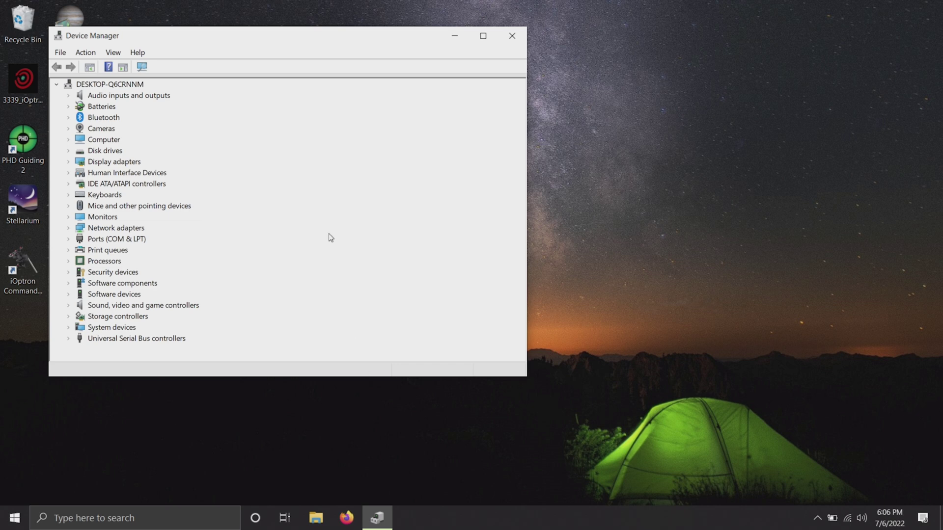
click(68, 238)
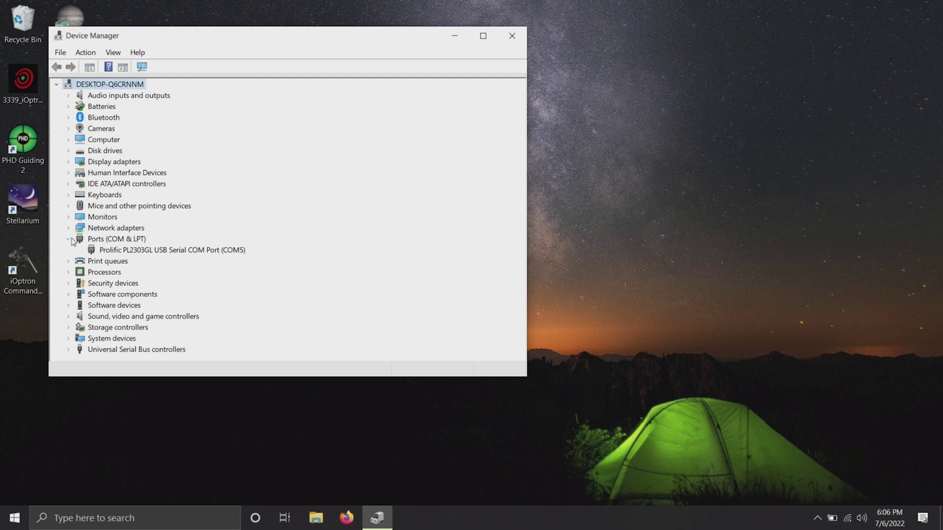
click(149, 251)
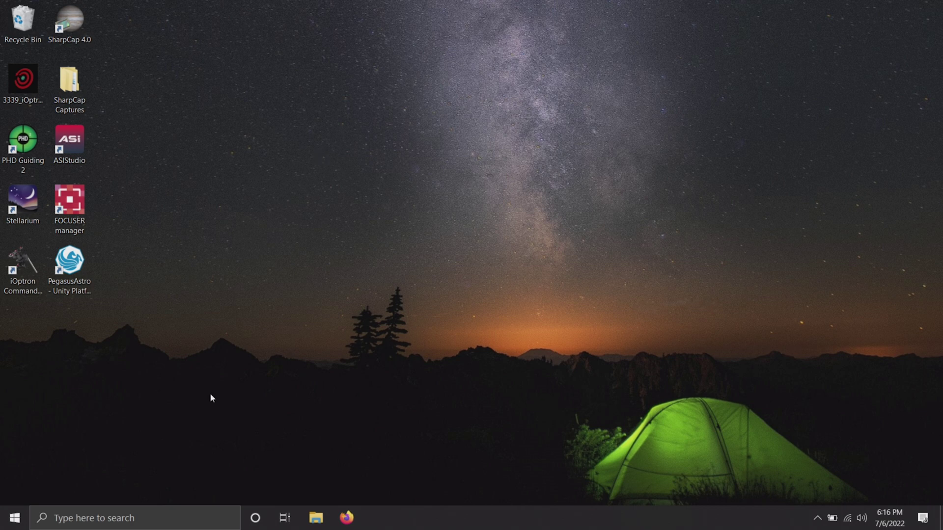
- Search Windows for "ASCOM device hub" and launch the ASCOM Device Hub app
click(114, 519)
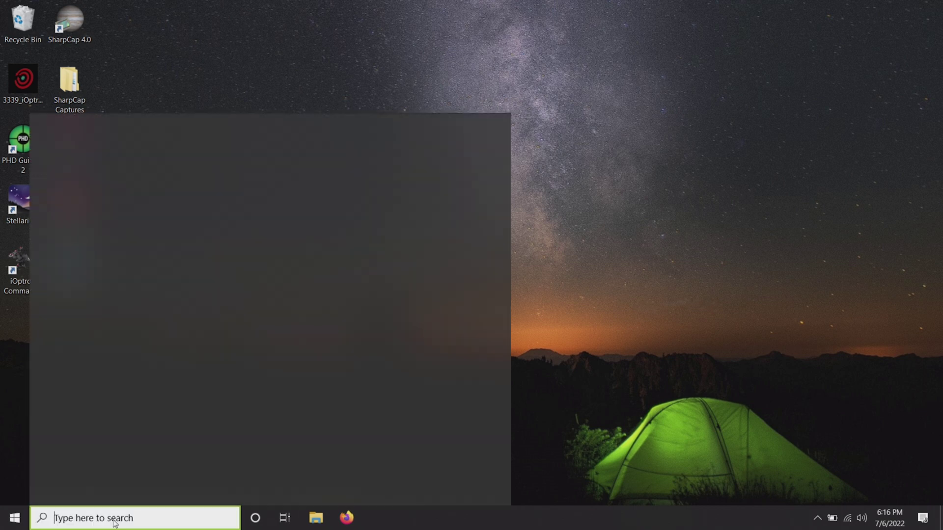
text(ASCOM)
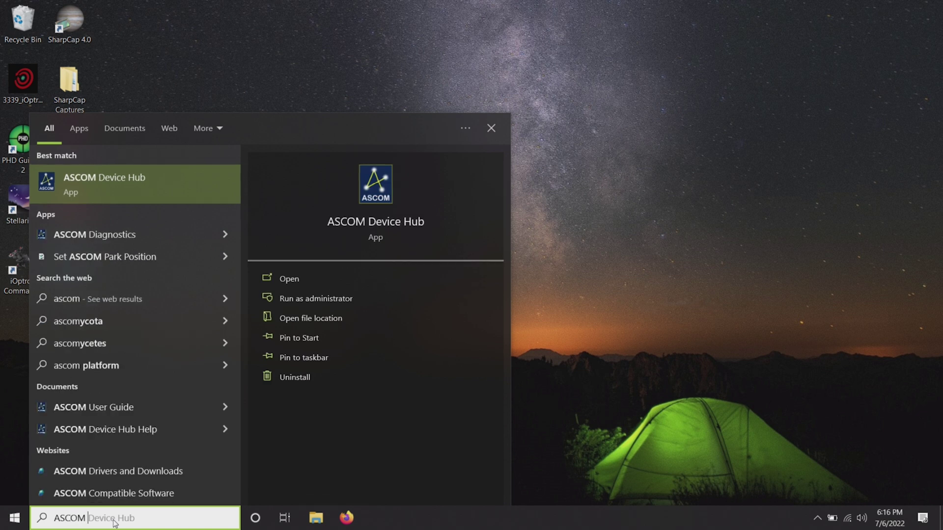
text( device)
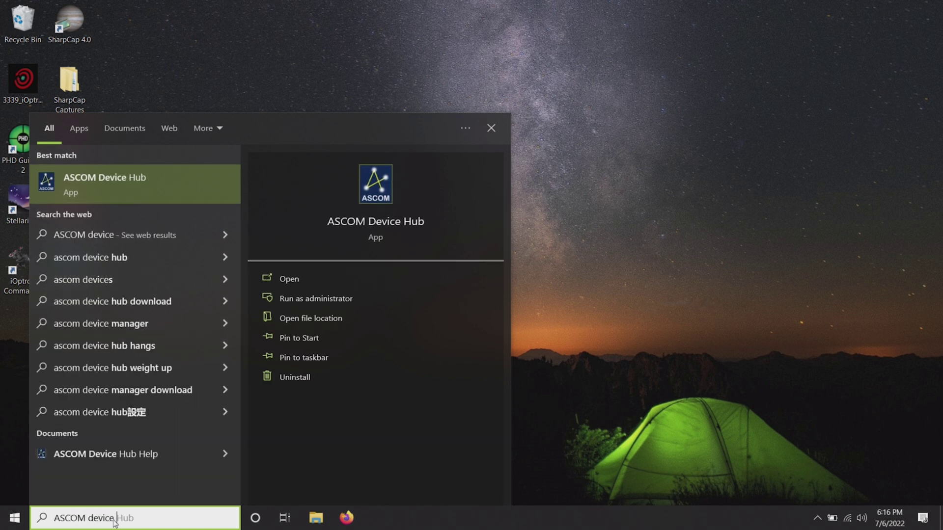
text( hub)
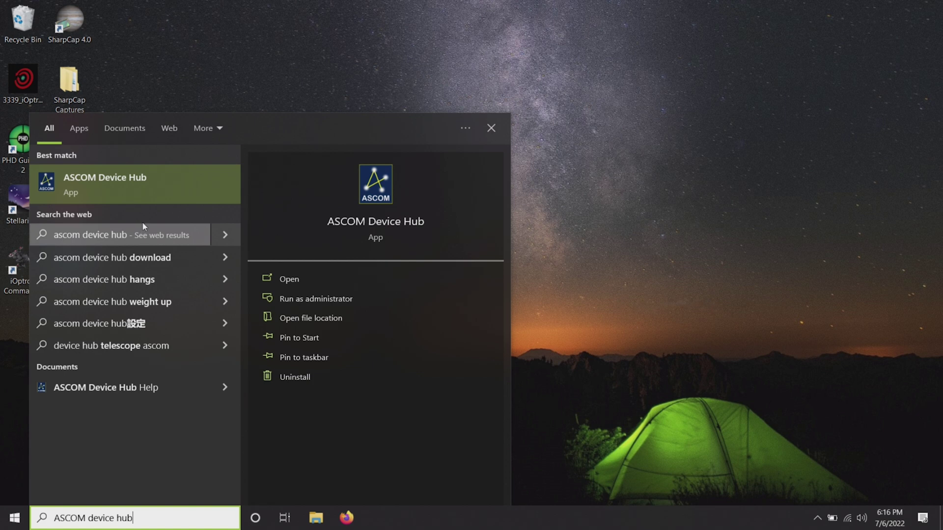
click(143, 189)
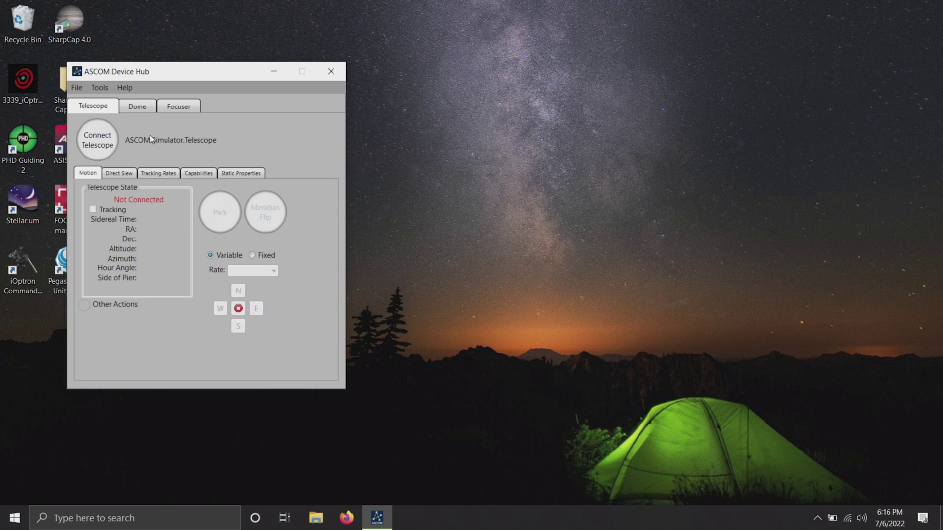
- Open the Device Hub's telescope setup and choose EQMOD ASCOM HEQ5/6 as the telescope type
click(101, 87)
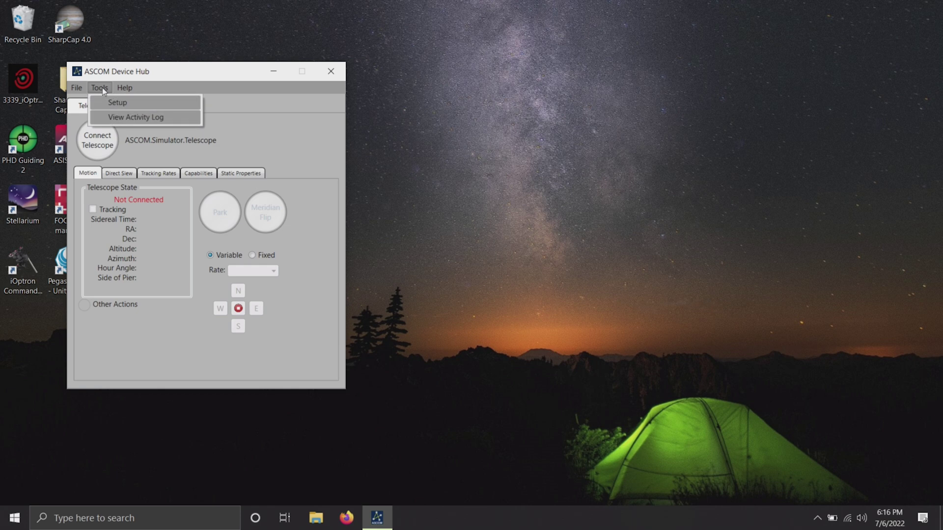
click(113, 104)
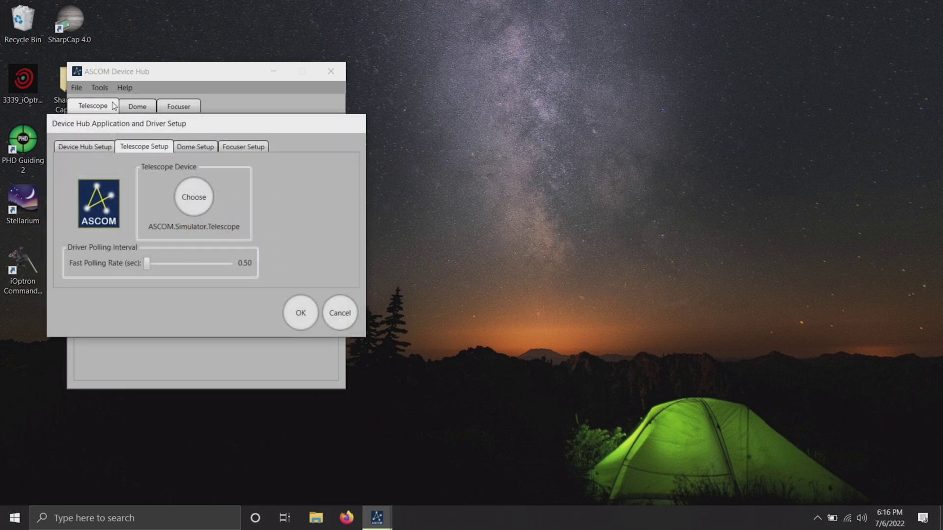
click(193, 196)
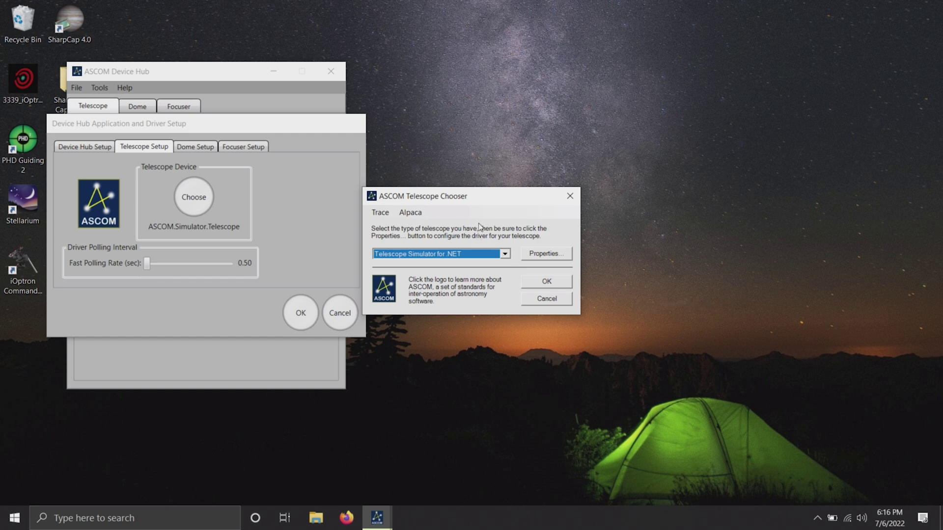
click(505, 254)
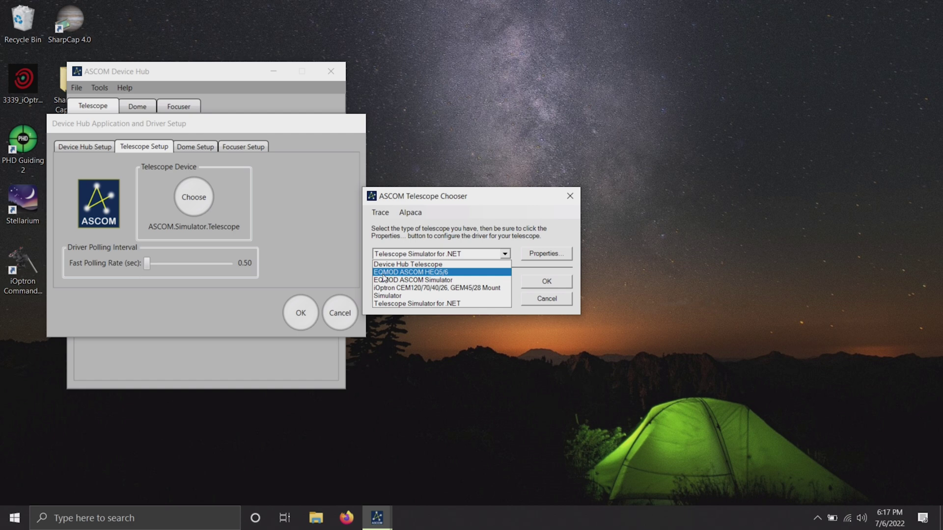
click(383, 273)
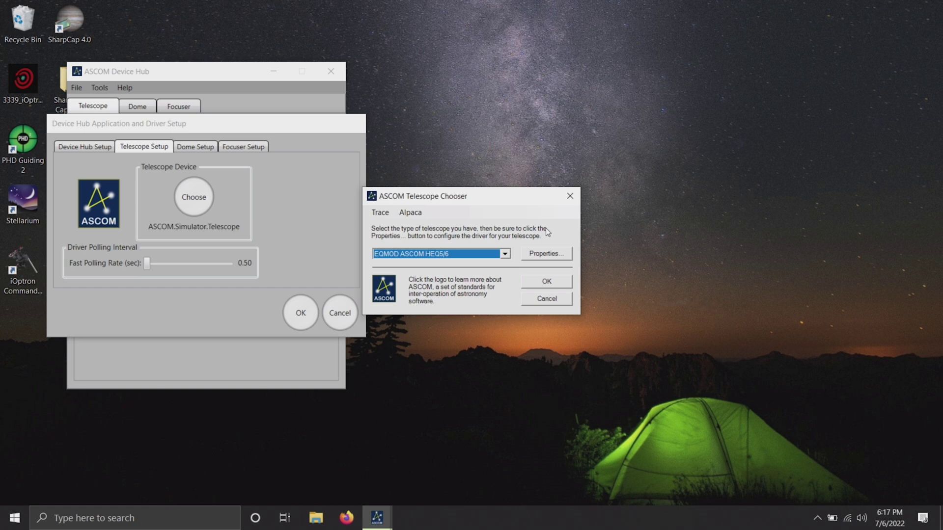
- Open the EQMOD driver properties and use a timeout of 1000, 2 retries and a baud rate of 115200
click(551, 259)
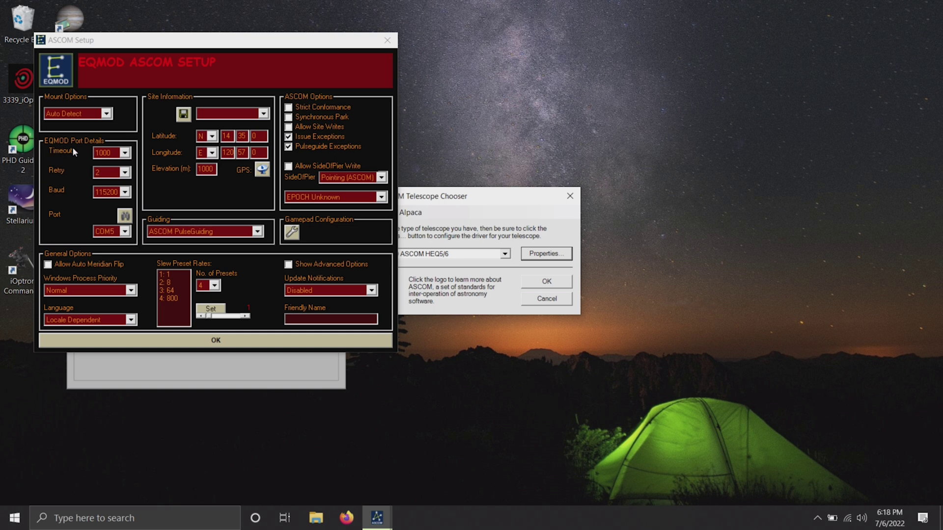
click(126, 153)
click(126, 154)
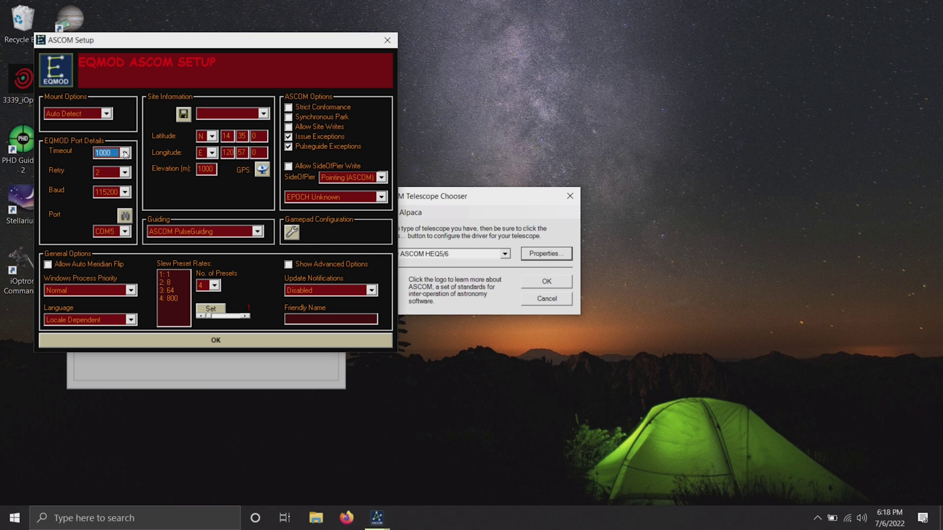
click(125, 173)
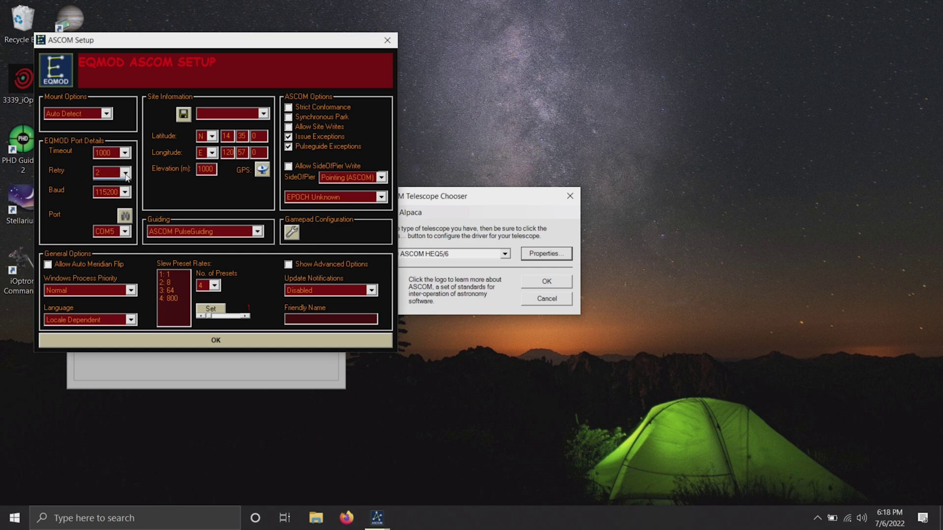
click(126, 175)
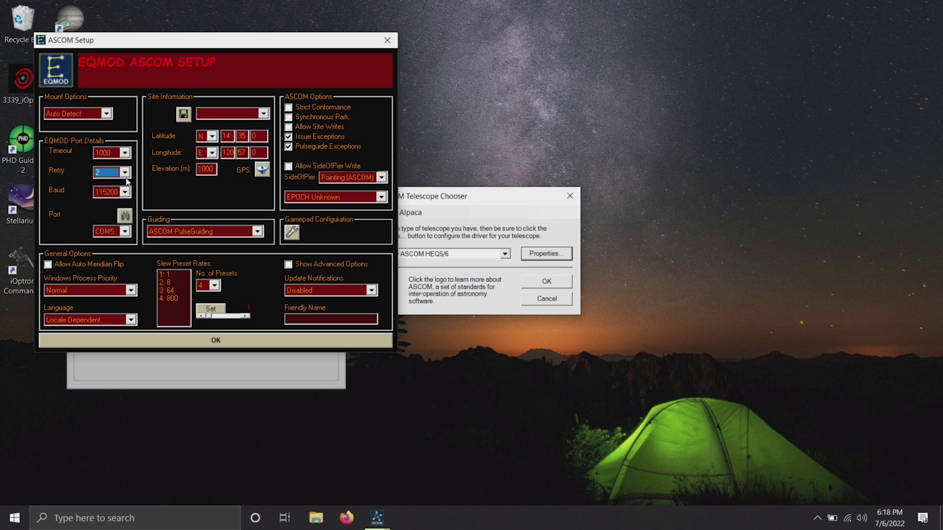
click(126, 192)
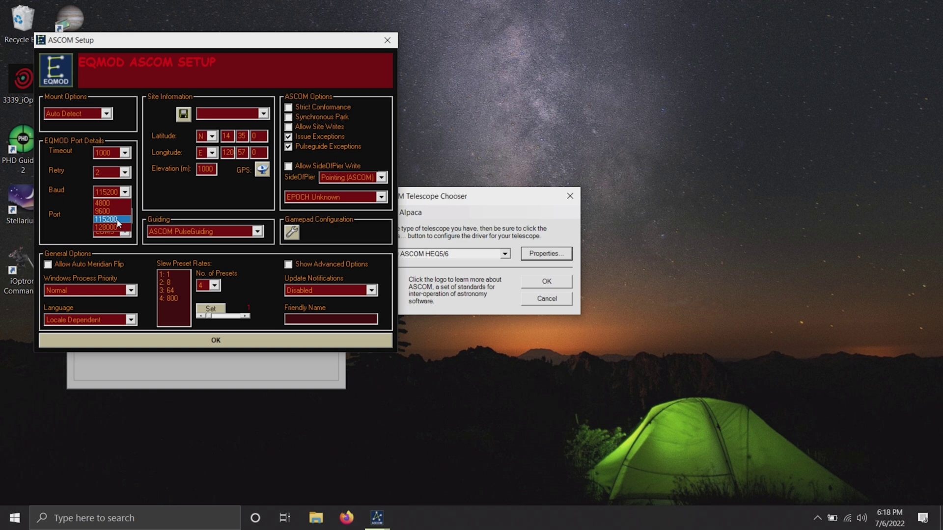
click(118, 220)
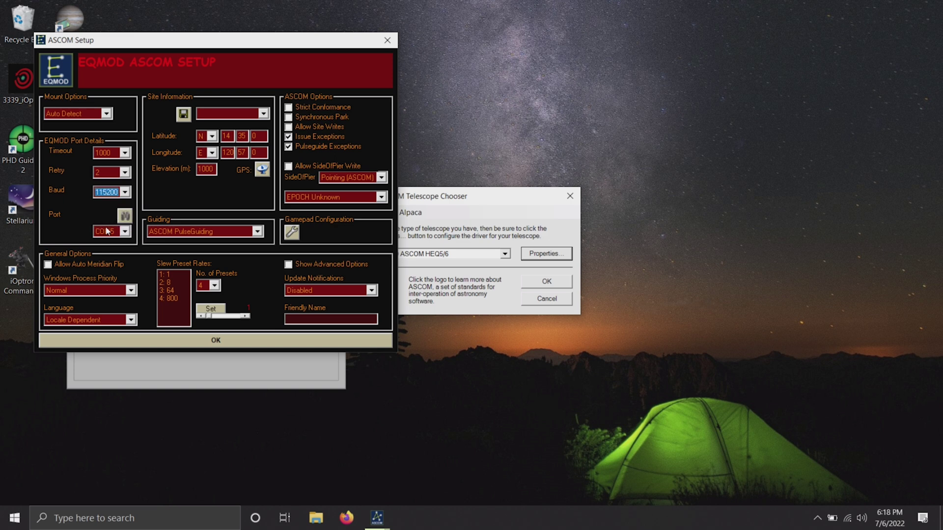
- Set the EQMOD port to COM5 and guiding to ASCOM PulseGuiding, and accept the driver setup
click(110, 232)
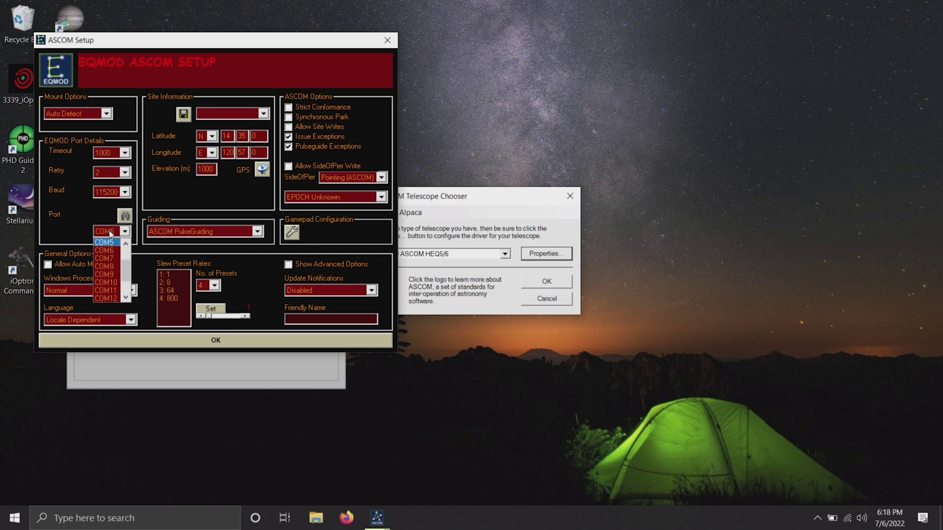
scroll(111, 266, up, 2)
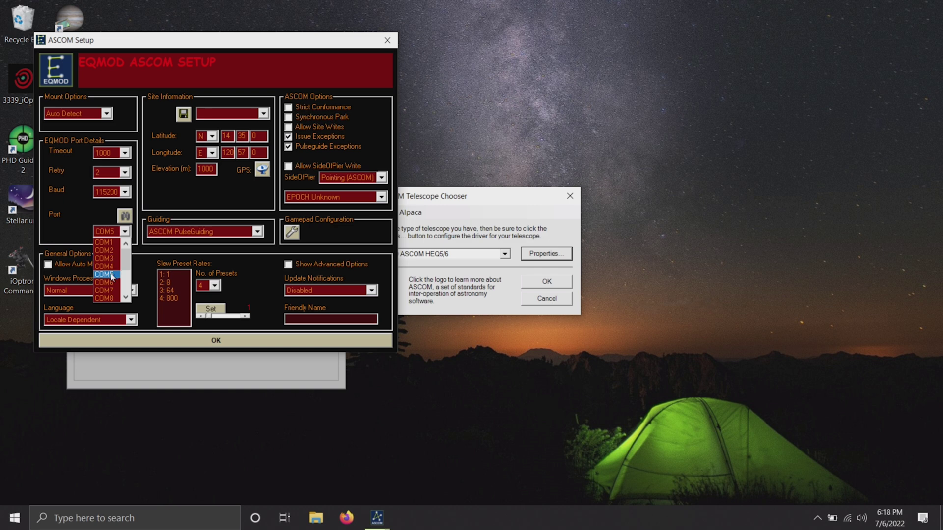
click(112, 276)
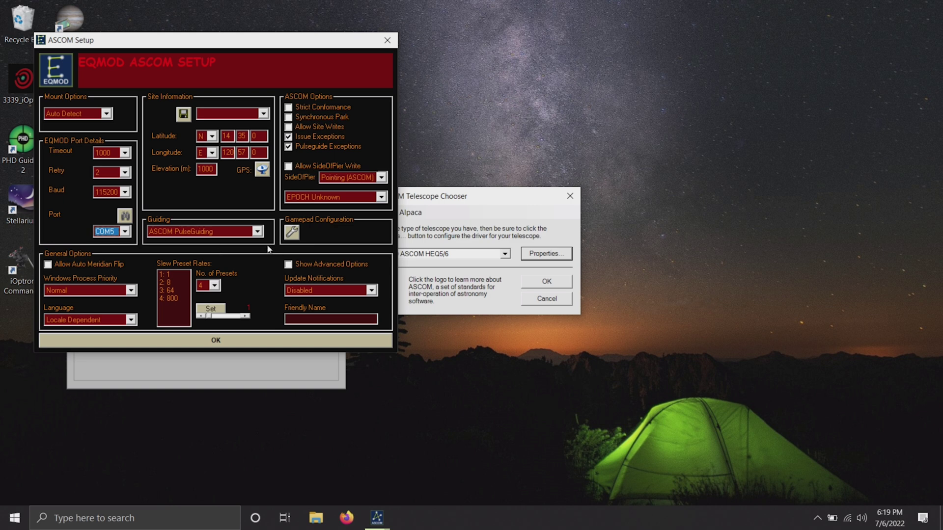
click(228, 235)
click(228, 234)
click(227, 235)
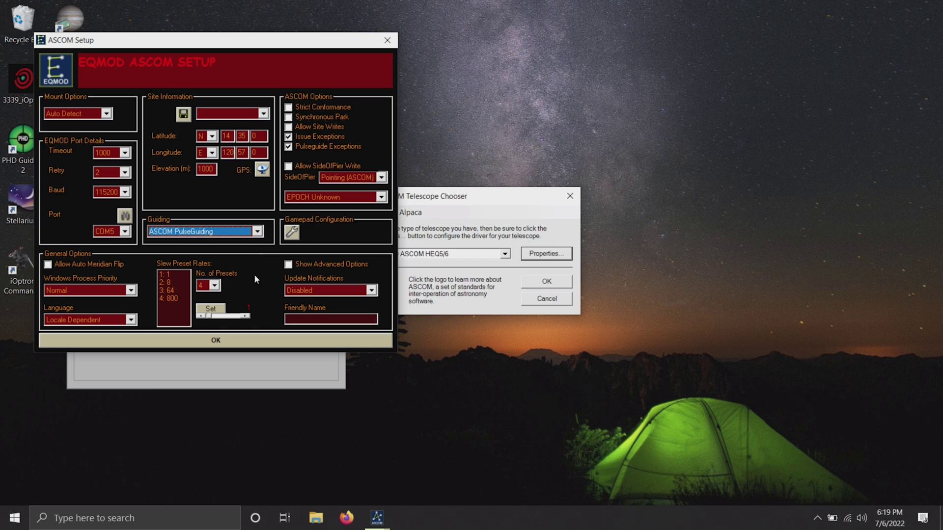
click(217, 341)
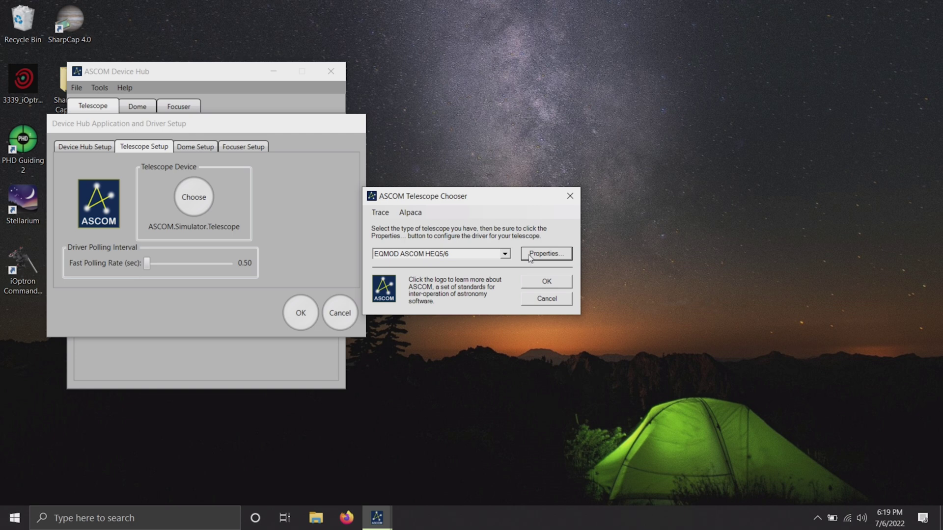
- Recheck the EQMOD driver properties, and confirm EQMOD as the Device Hub's telescope device
click(531, 259)
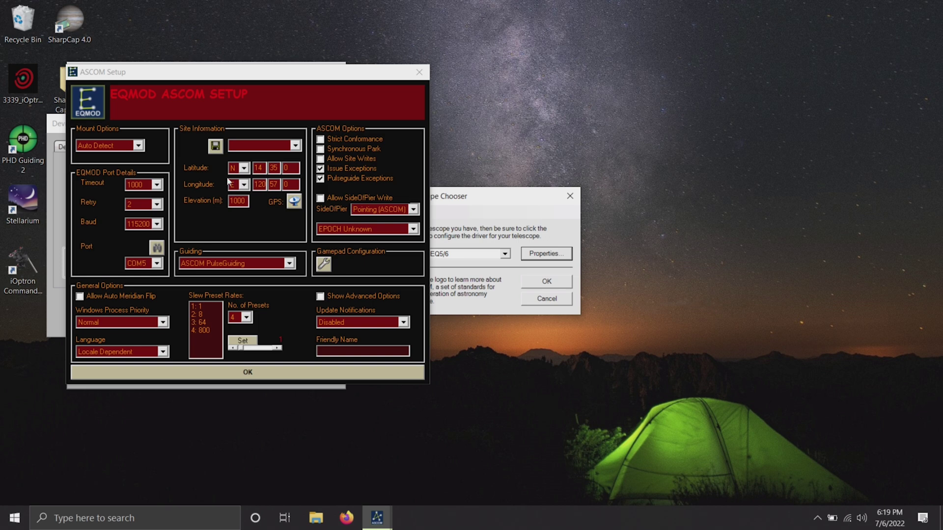
click(259, 375)
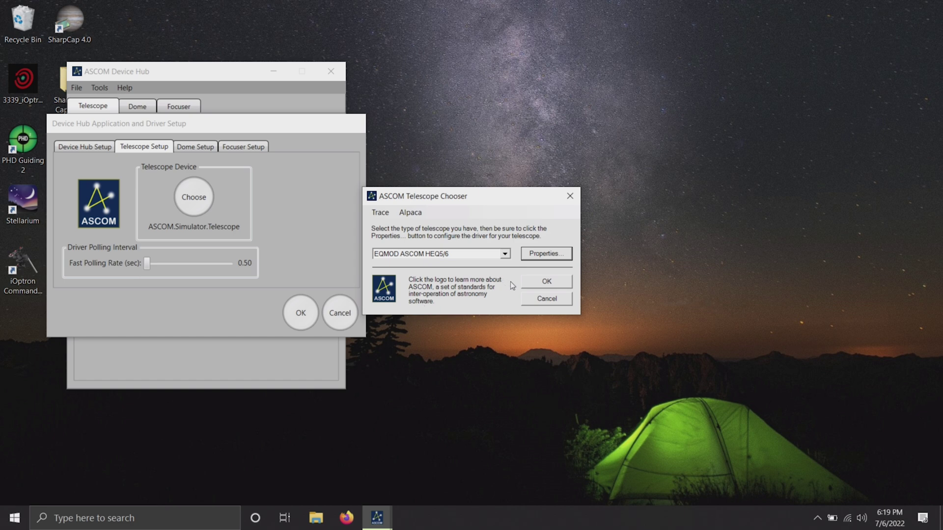
click(543, 284)
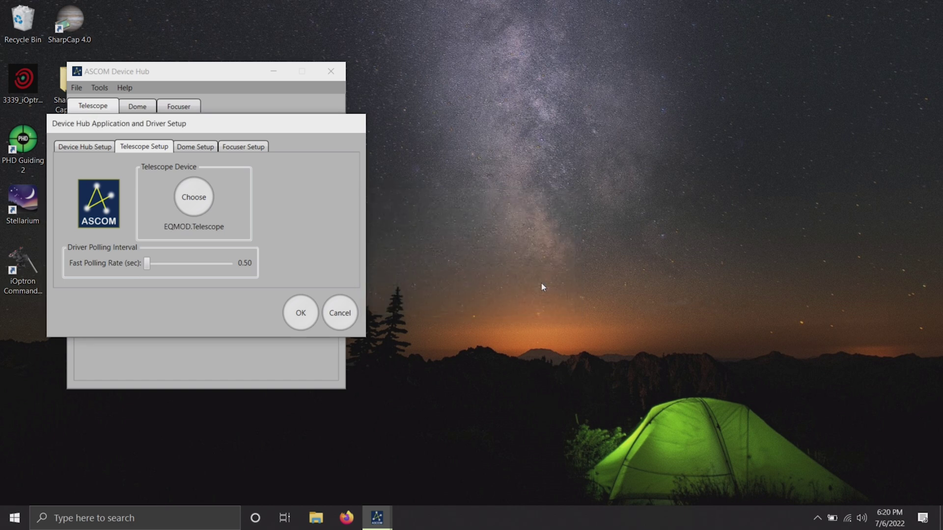
click(300, 313)
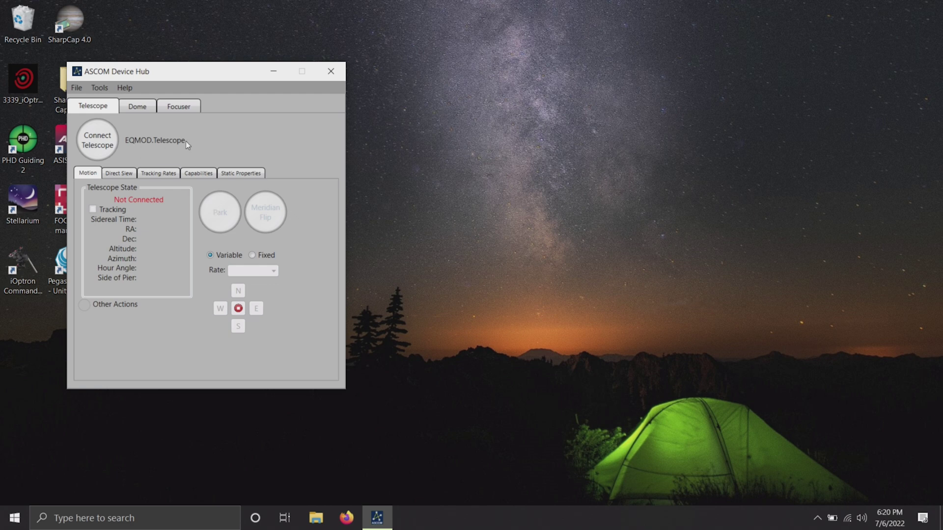
- Connect the EQMOD telescope in the Device Hub and set its variable slew rate to 2 deg/sec
click(95, 144)
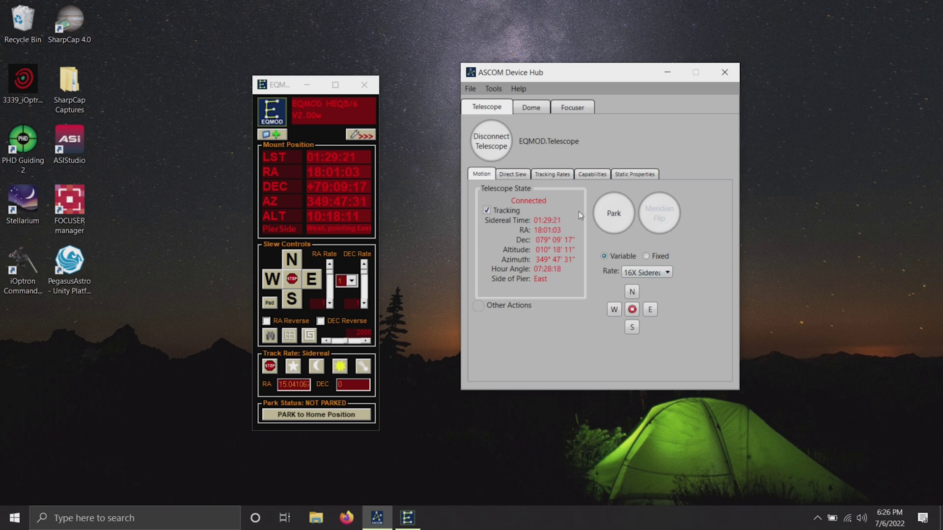
click(666, 273)
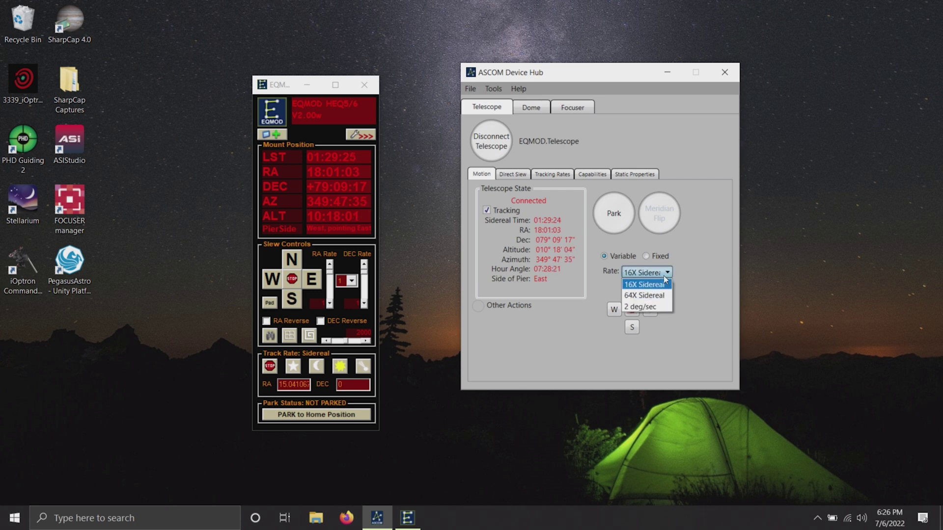
click(655, 307)
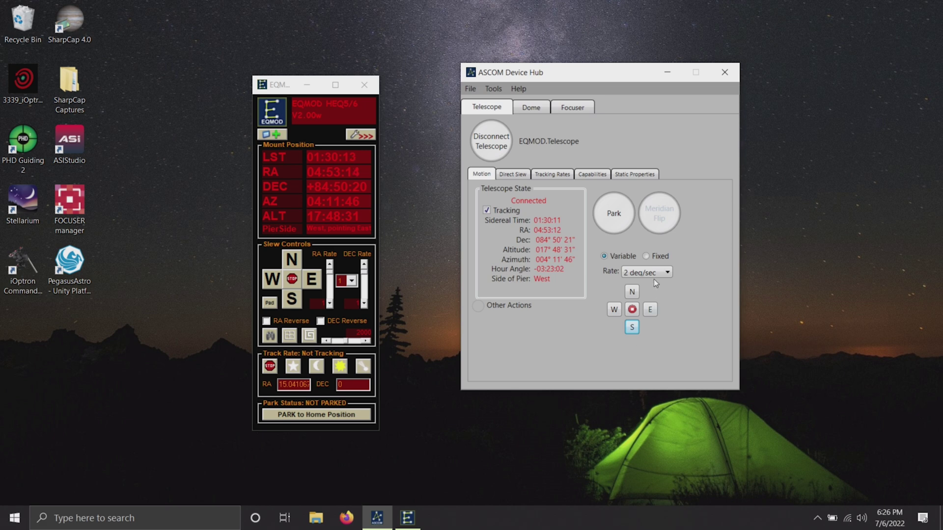
- Nudge the mount west with the EQMOD slew controls and start tracking at the sidereal rate
click(271, 279)
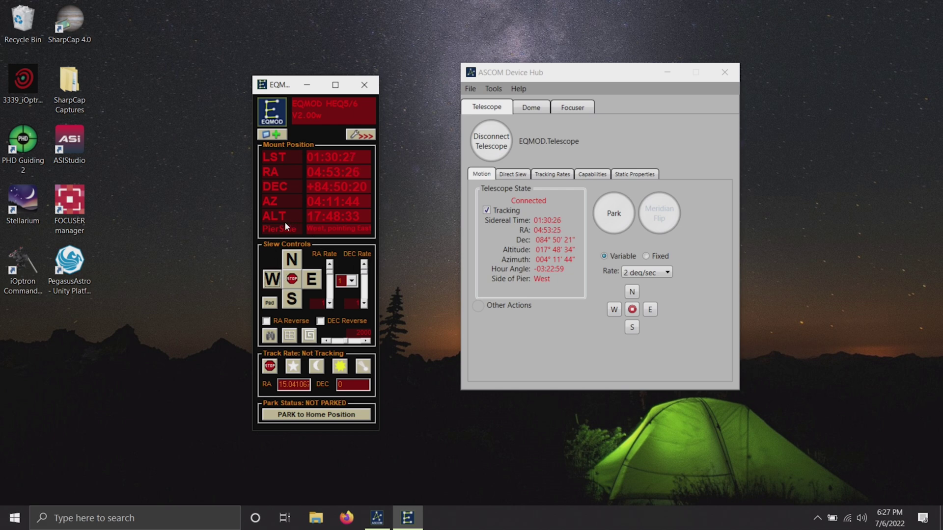
click(293, 367)
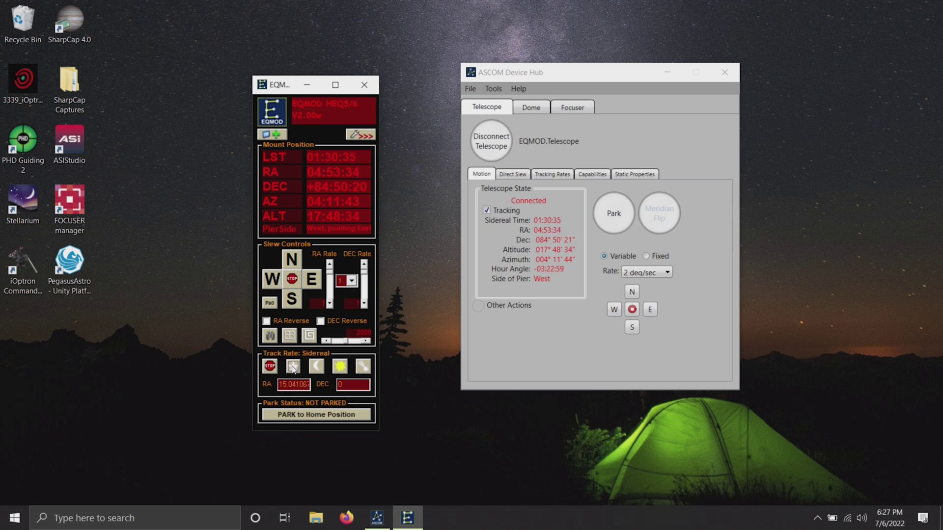